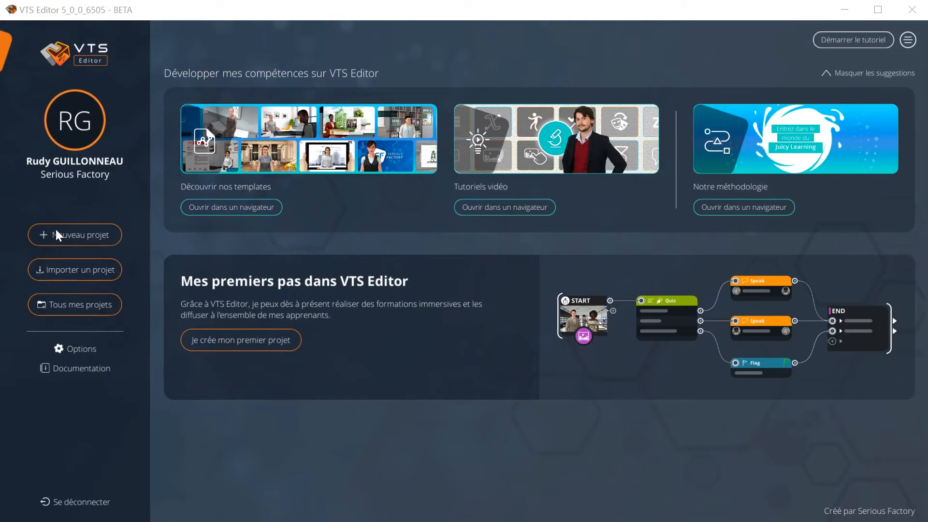
# - Create a project named "Vente" and open its "Découverte des besoins" scenario for editing
pyautogui.write('Vente')
pyautogui.press('Return')
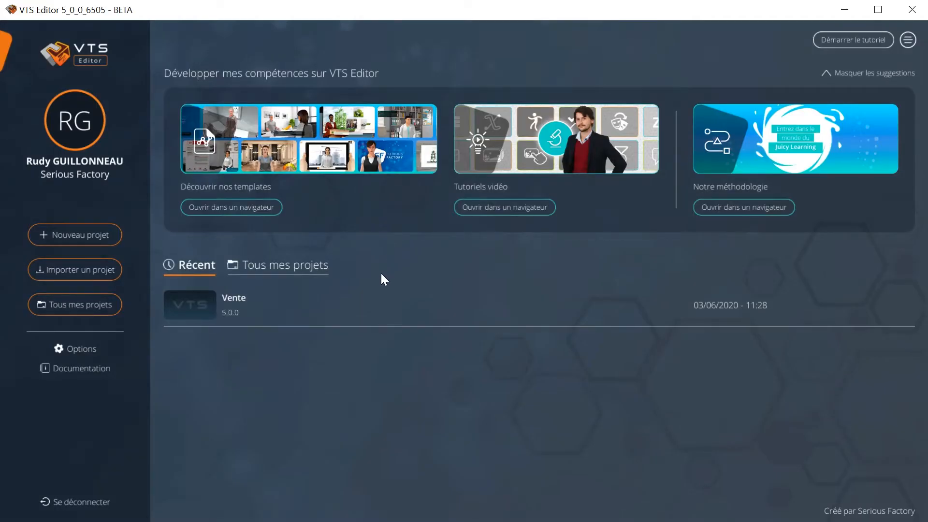
pyautogui.click(358, 307)
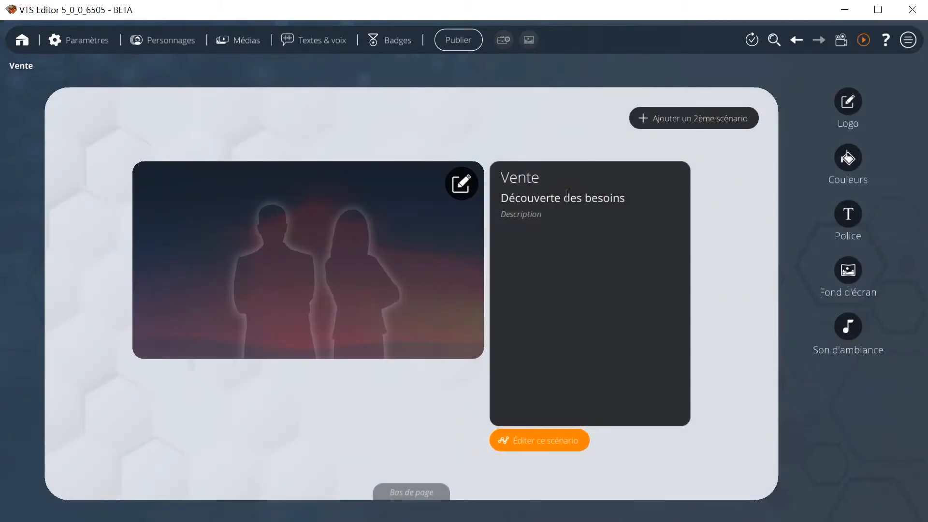
pyautogui.click(532, 440)
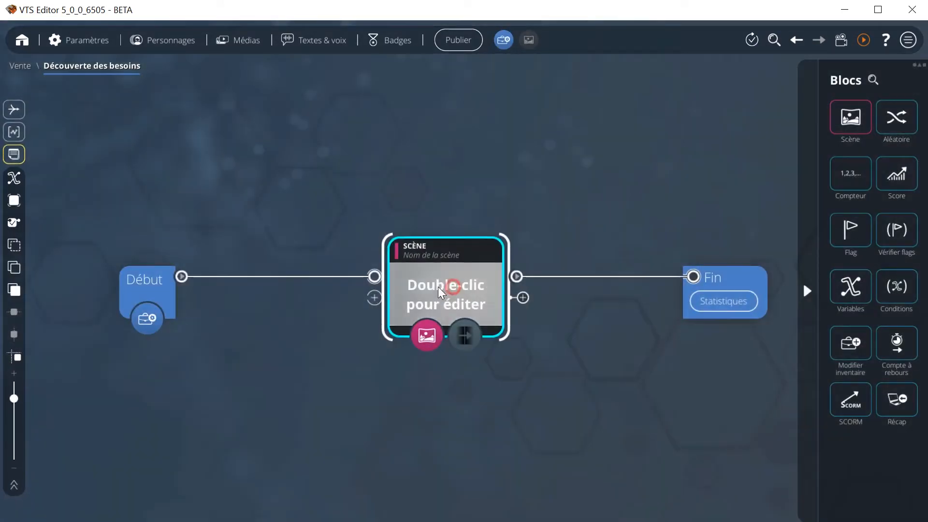
# - Name the existing scene "Introduction" and add two scenes after it named "Informations / Questions" and "Mise en situation"
pyautogui.write('Introduction')
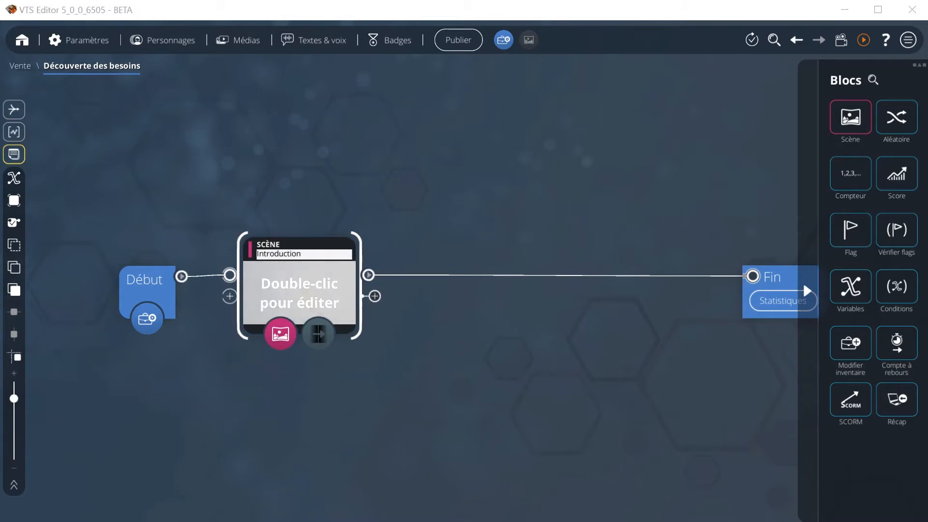
pyautogui.moveTo(843, 121); pyautogui.dragTo(483, 282)
pyautogui.click(476, 243)
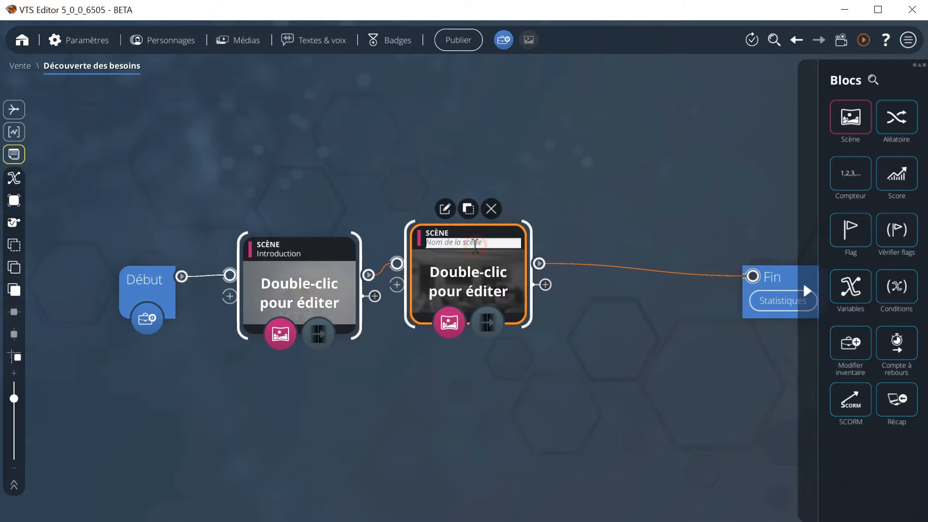
pyautogui.write('Informations / Questions')
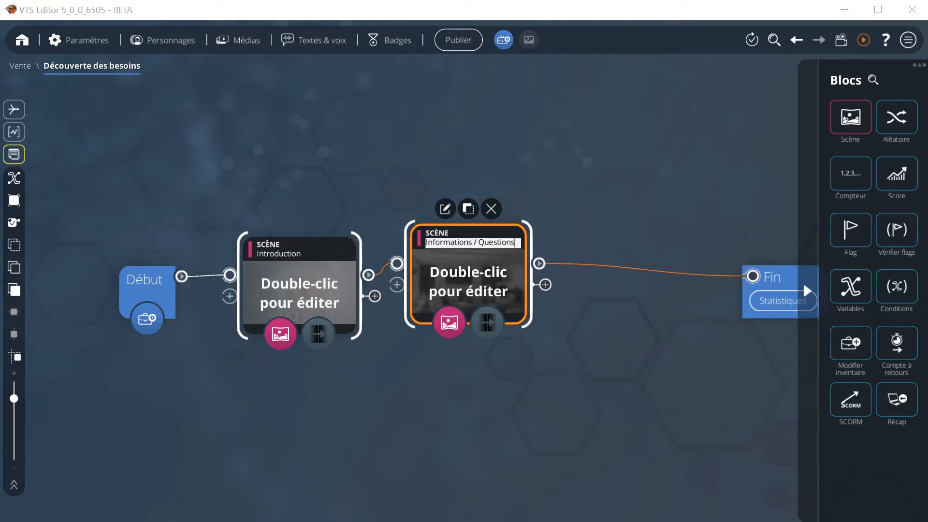
pyautogui.moveTo(854, 116); pyautogui.dragTo(628, 261)
pyautogui.write('Mise en situation')
# - Align all blocks of the scenario graph on one horizontal line
pyautogui.hotkey('ctrl', 'a')
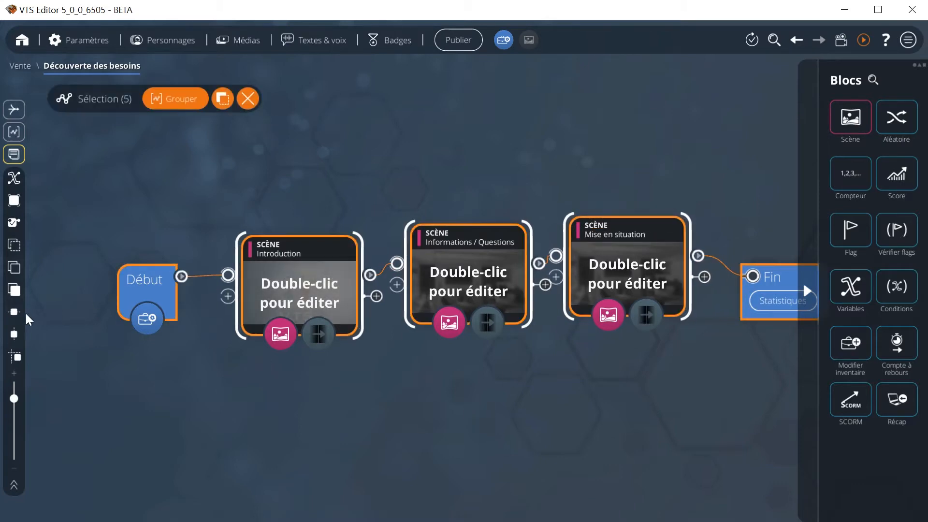
pyautogui.click(16, 313)
pyautogui.click(524, 450)
pyautogui.moveTo(617, 456); pyautogui.dragTo(545, 433)
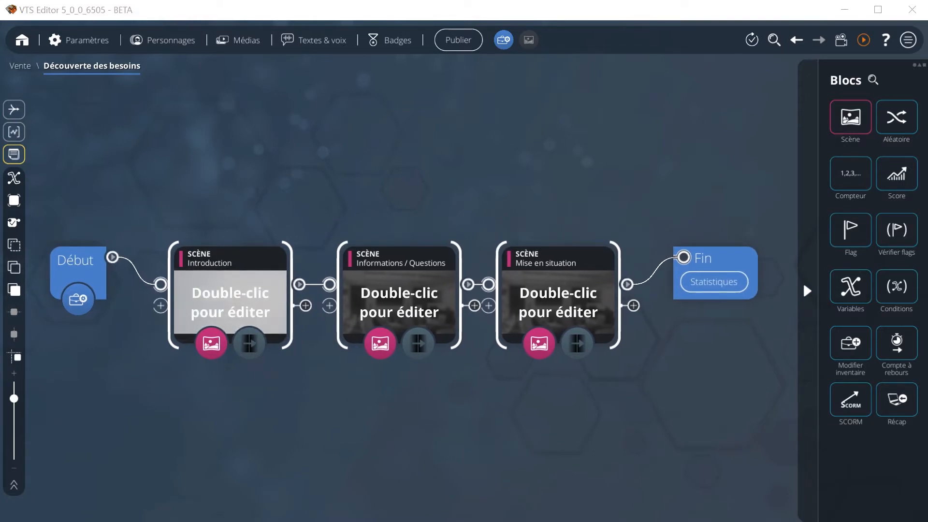
# - Add the male character Hubert in the blue suit to the project and place him in the Introduction scene's central slot
pyautogui.doubleClick(211, 295)
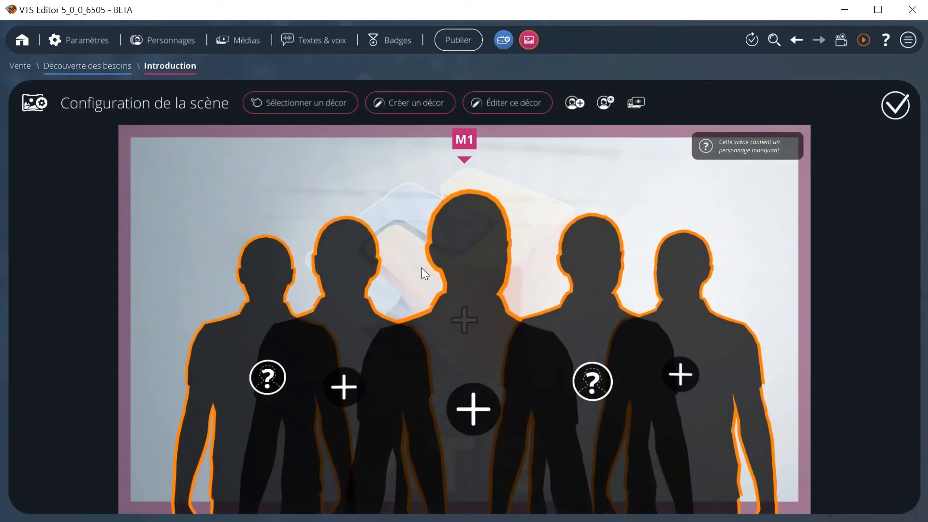
pyautogui.click(458, 249)
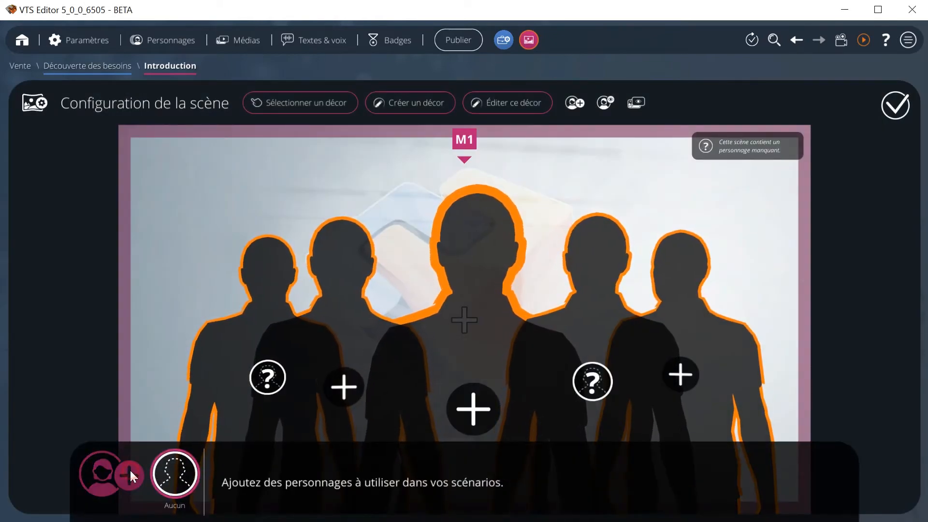
pyautogui.click(130, 469)
pyautogui.click(51, 233)
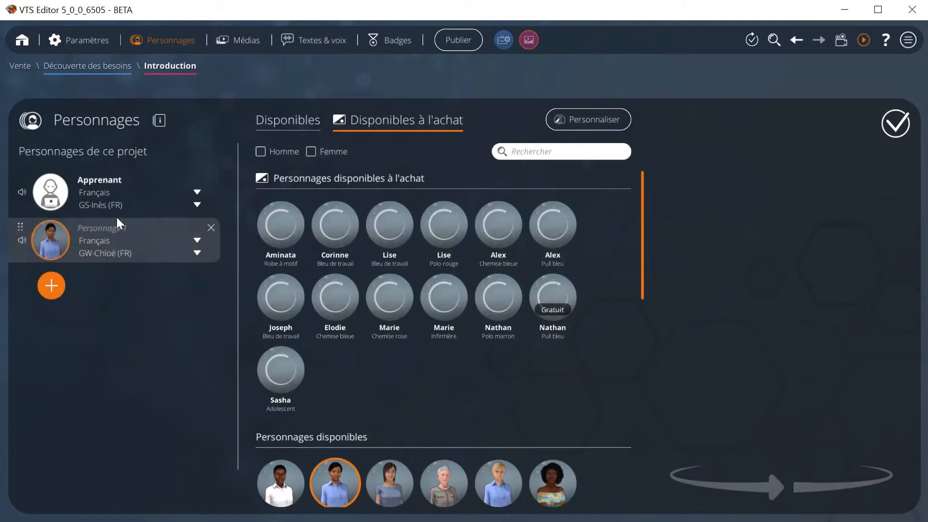
pyautogui.click(261, 152)
pyautogui.click(390, 340)
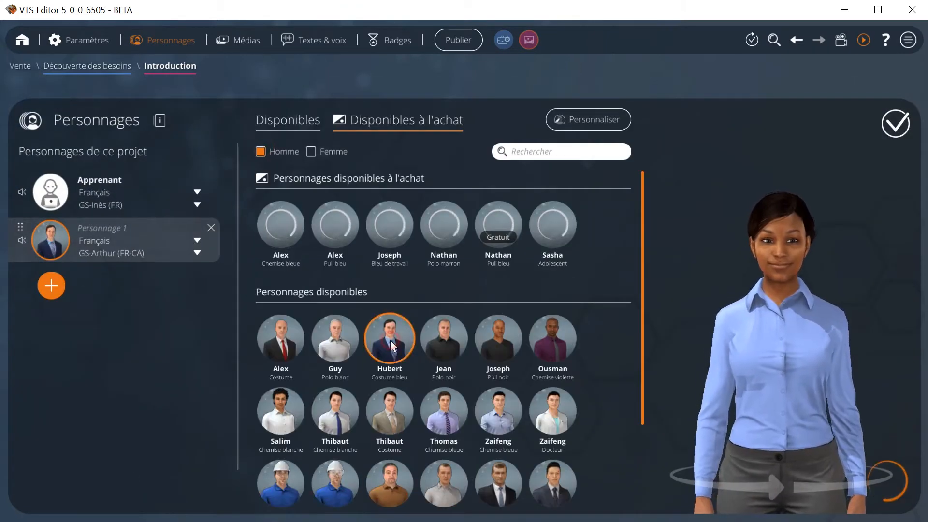
pyautogui.click(895, 122)
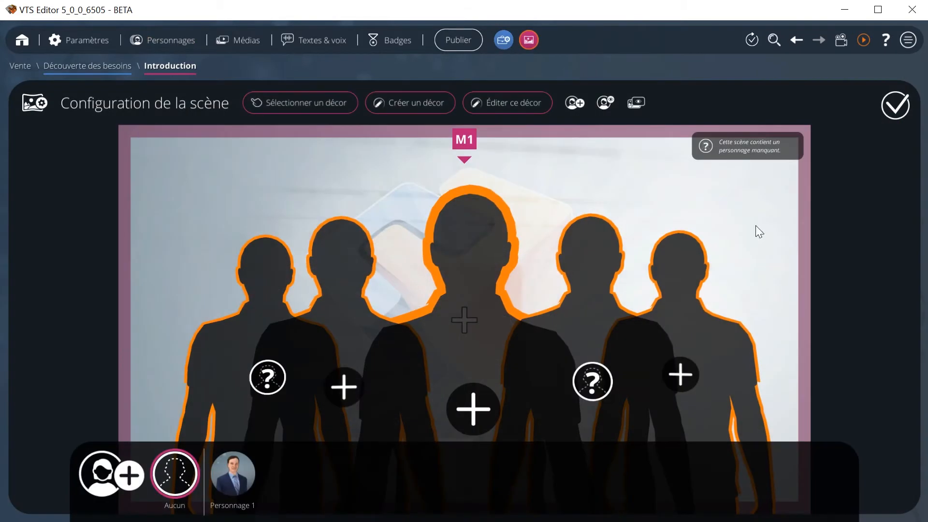
pyautogui.click(230, 476)
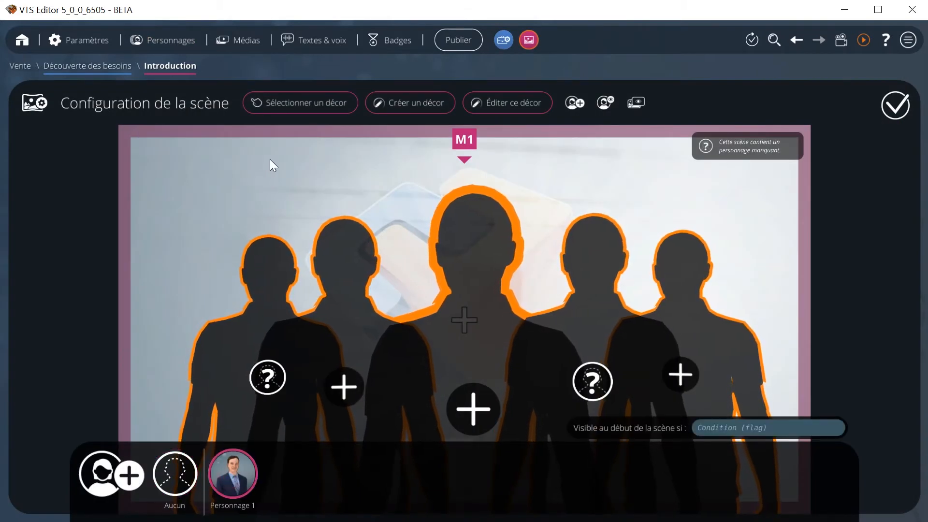
# - Search the backgrounds for "tableau", apply "Tableau blanc" to the Introduction scene and validate its configuration
pyautogui.click(285, 104)
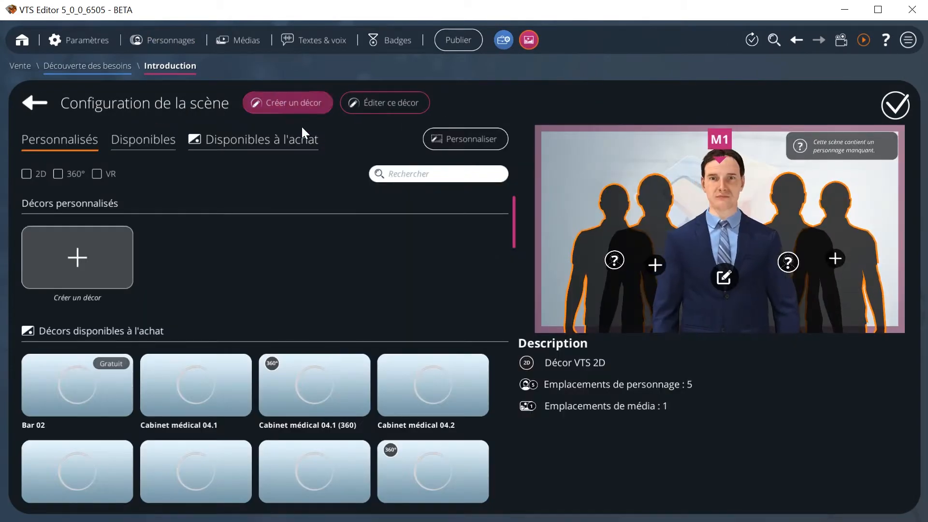
pyautogui.click(398, 174)
pyautogui.write('tableau')
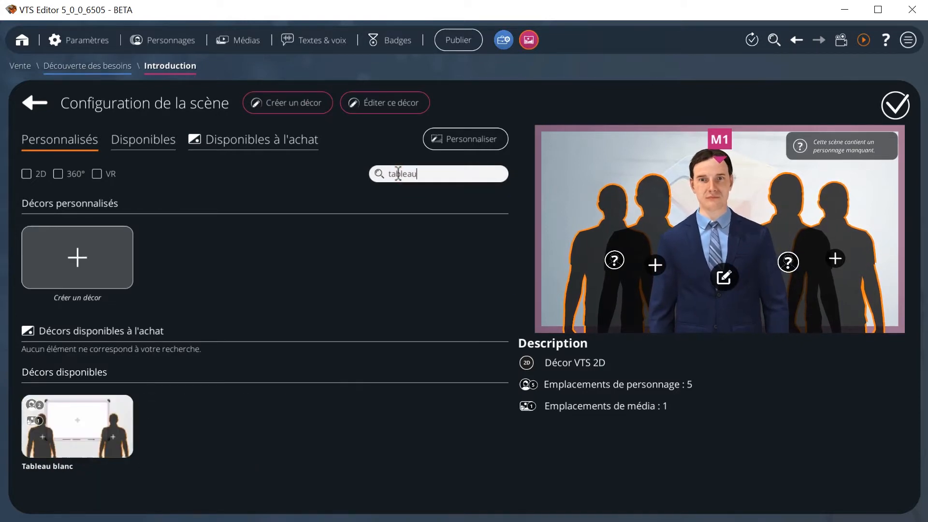
pyautogui.click(103, 416)
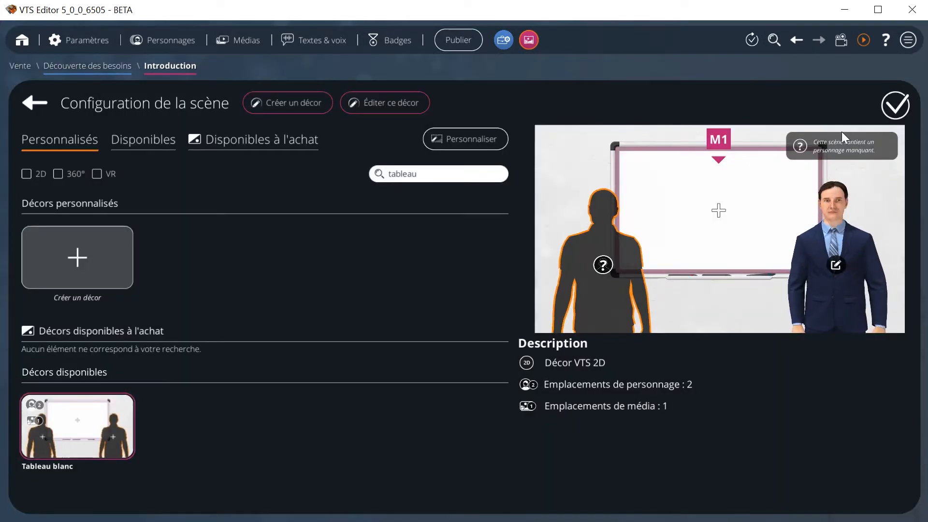
pyautogui.click(890, 108)
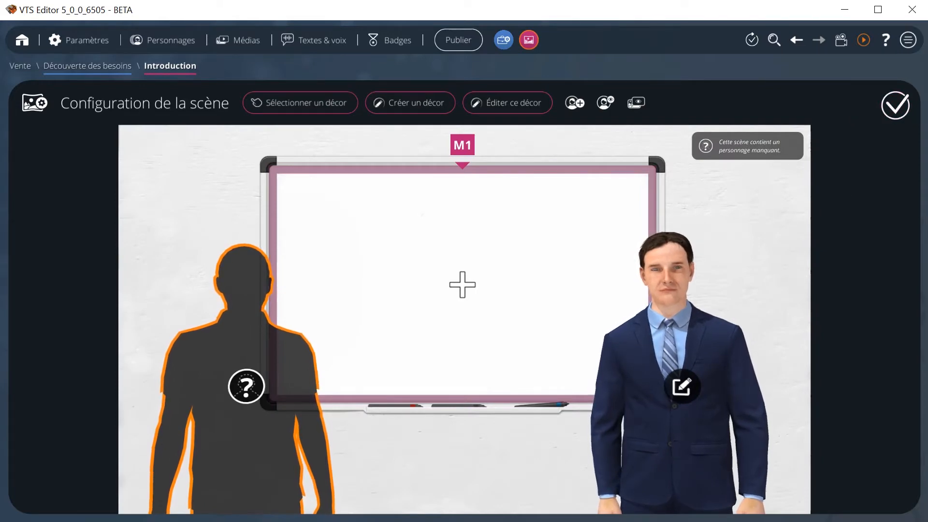
pyautogui.click(897, 105)
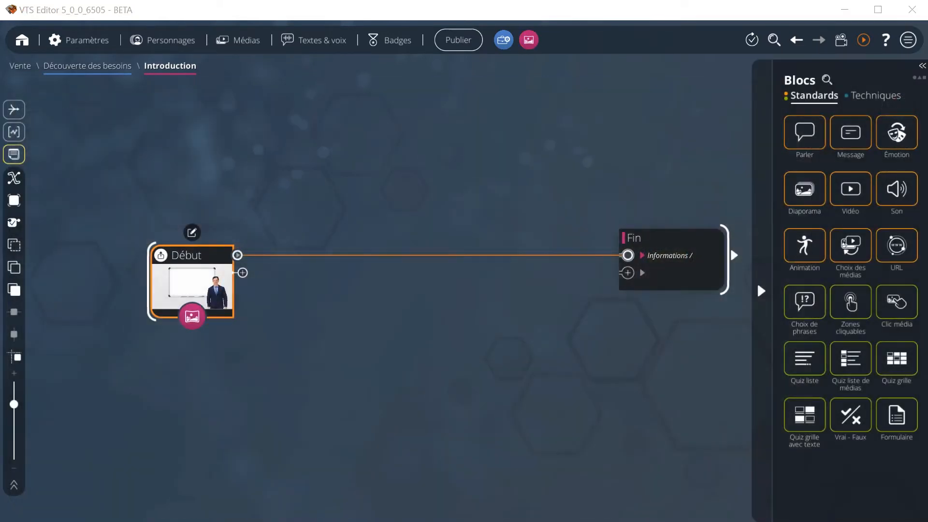
# - Insert a Parler block after Début with Hubert saying "Bonjour et bienvenue lors de cette formation de vente"
pyautogui.moveTo(802, 132); pyautogui.dragTo(327, 257)
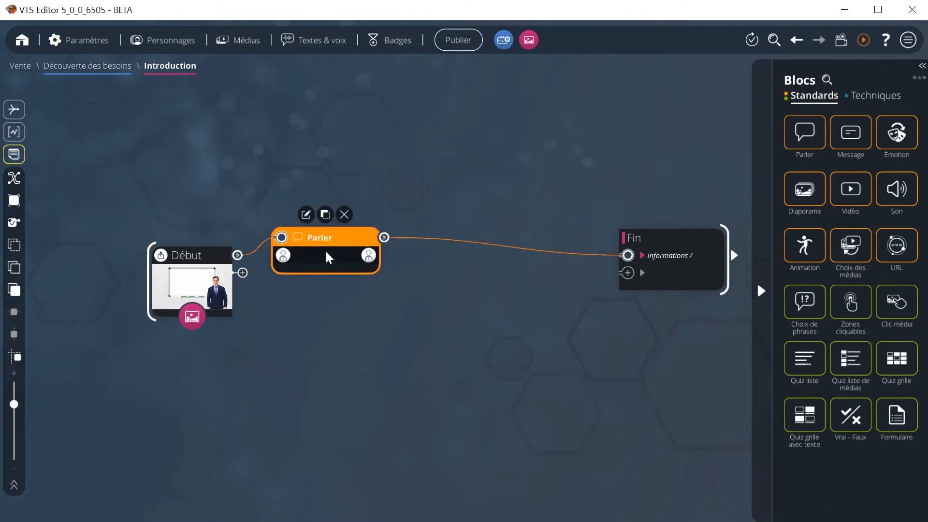
pyautogui.doubleClick(332, 259)
pyautogui.click(425, 204)
pyautogui.write('Bonjour et bienvenue lors de cette formation de vente')
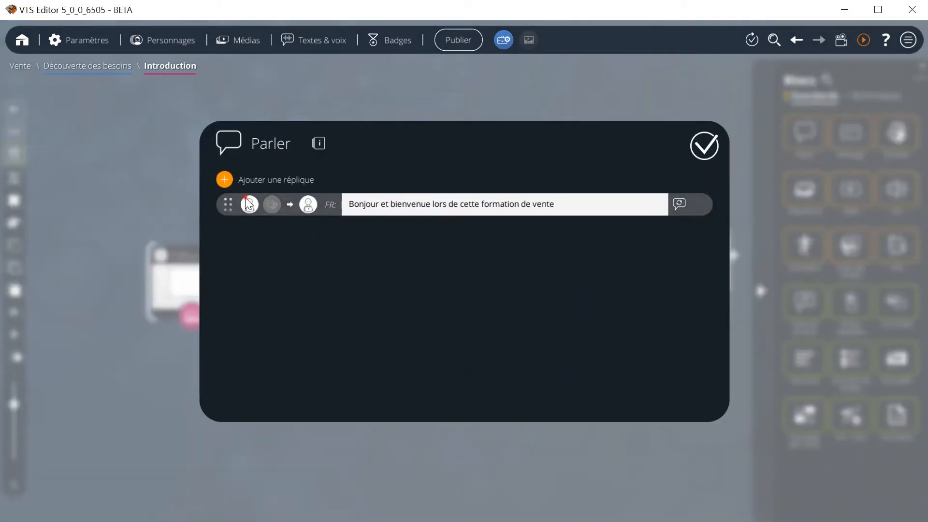
pyautogui.click(250, 208)
pyautogui.click(314, 241)
# - Add a second line to the Parler block: "Vous allez apprendre à réaliser une bonne découverte des besoins"
pyautogui.click(224, 179)
pyautogui.click(484, 226)
pyautogui.write('Vous allez apprendre à réaliser une bonne découverte des besoins')
pyautogui.click(575, 303)
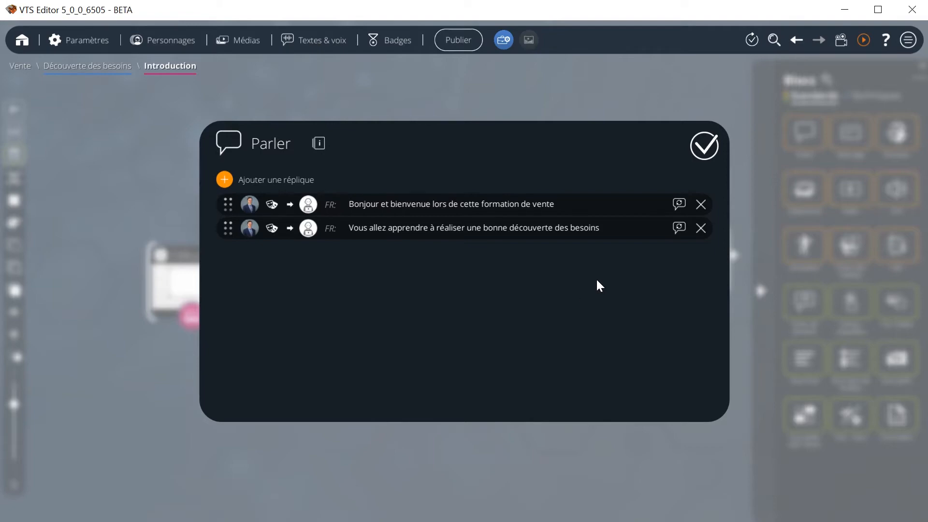
pyautogui.click(702, 143)
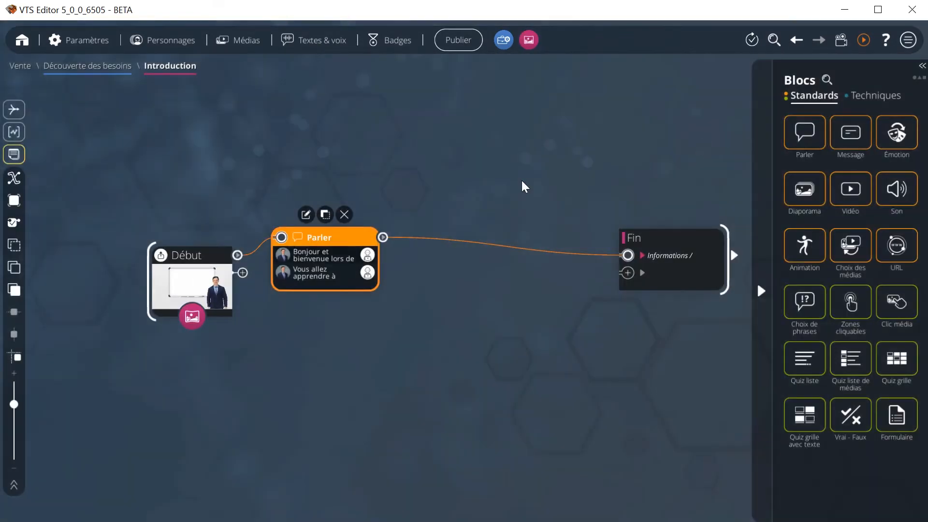
# - Line up the Parler block with the Début block's output and preview the scene
pyautogui.moveTo(324, 265); pyautogui.dragTo(328, 296)
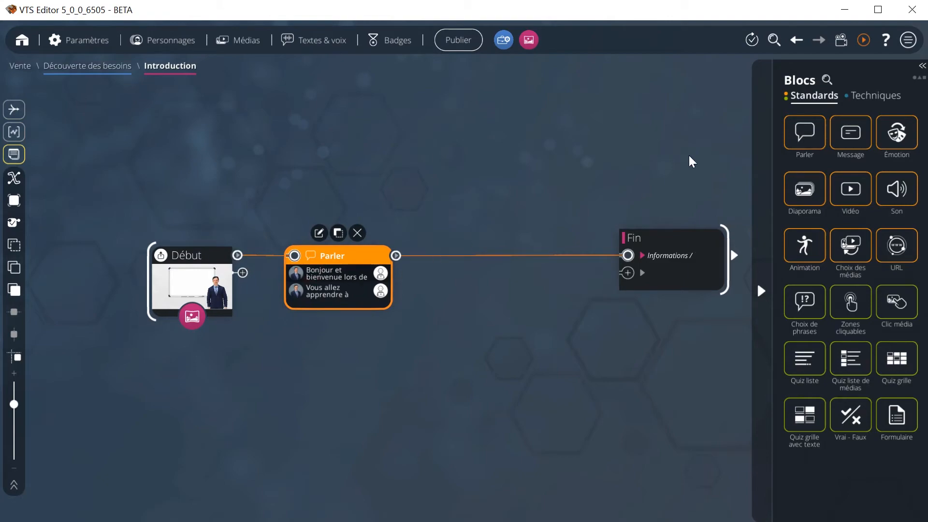
pyautogui.click(867, 41)
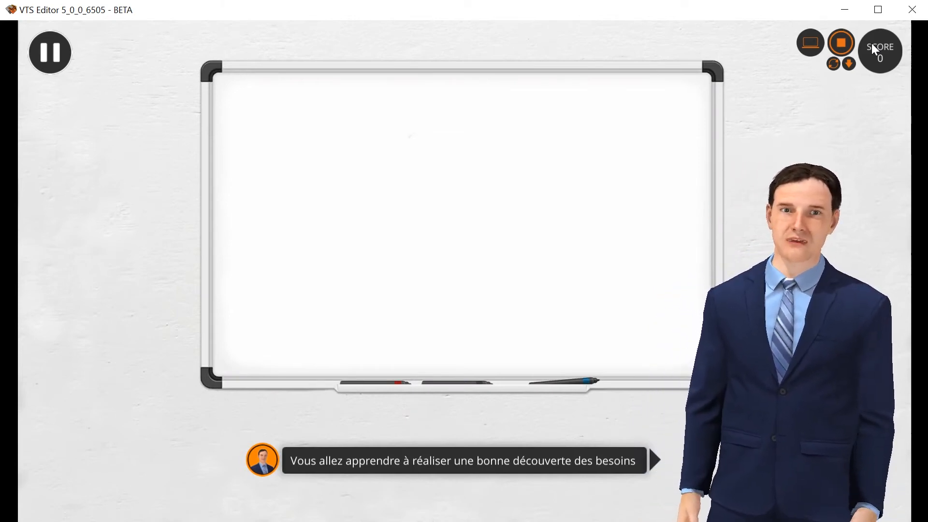
pyautogui.click(846, 43)
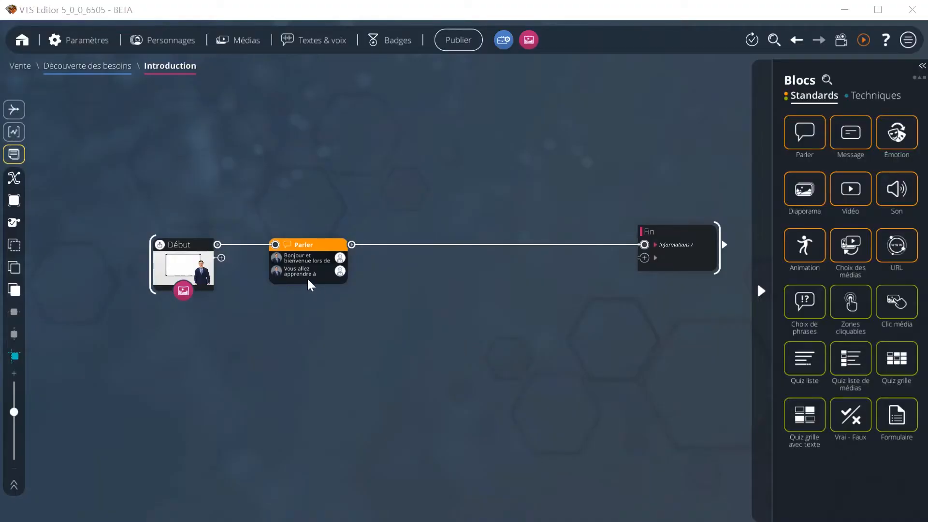
# - Split the second line into its own Parler block and insert a Choix des médias block between the two
pyautogui.moveTo(305, 277); pyautogui.dragTo(525, 271)
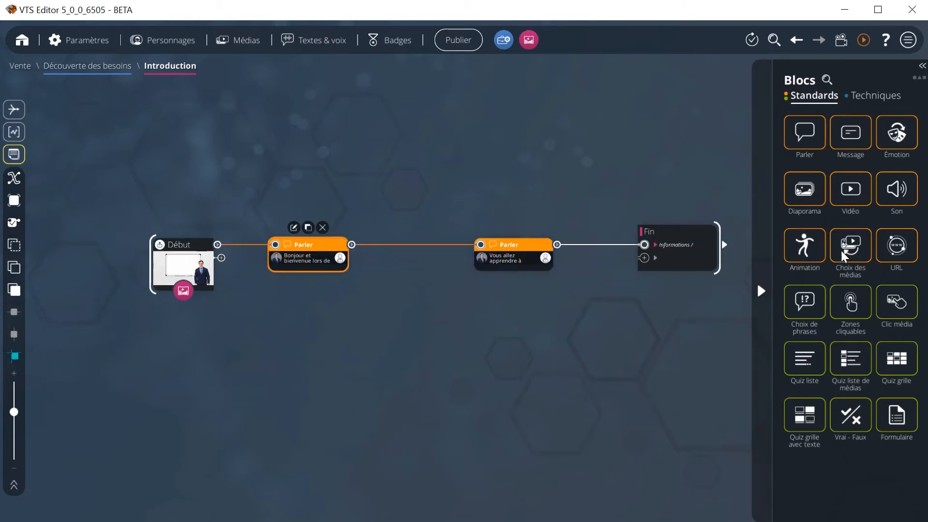
pyautogui.moveTo(699, 231); pyautogui.dragTo(420, 257)
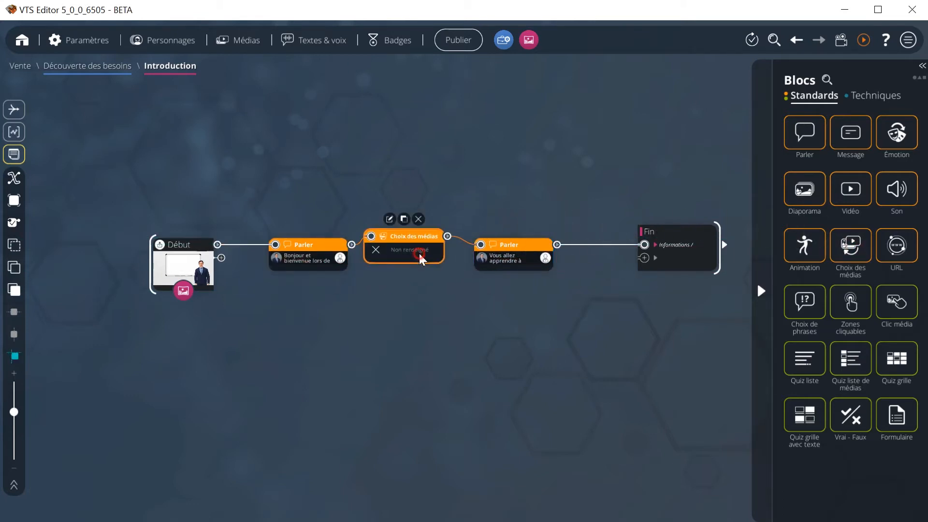
# - Set the Choix des médias block to show the Diapositive1 image on media slot M1 and preview the scene
pyautogui.click(354, 244)
pyautogui.click(353, 278)
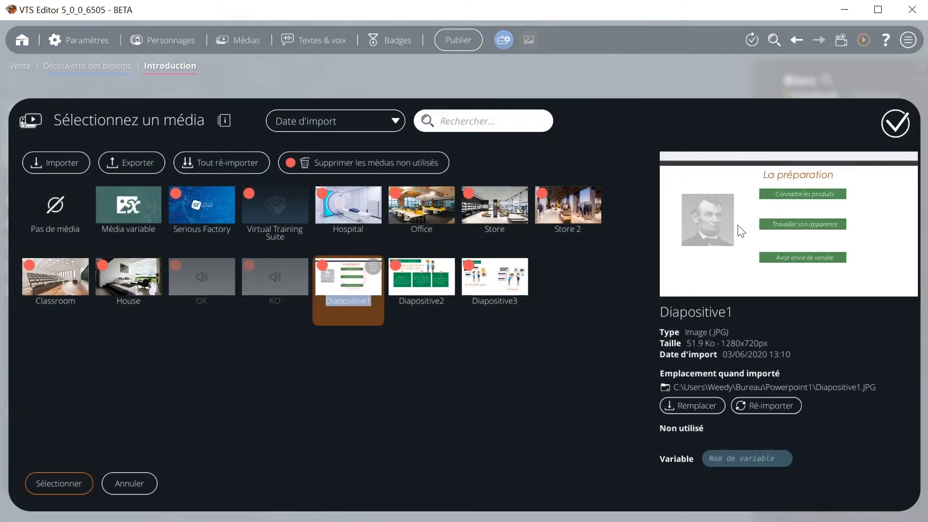
pyautogui.click(905, 127)
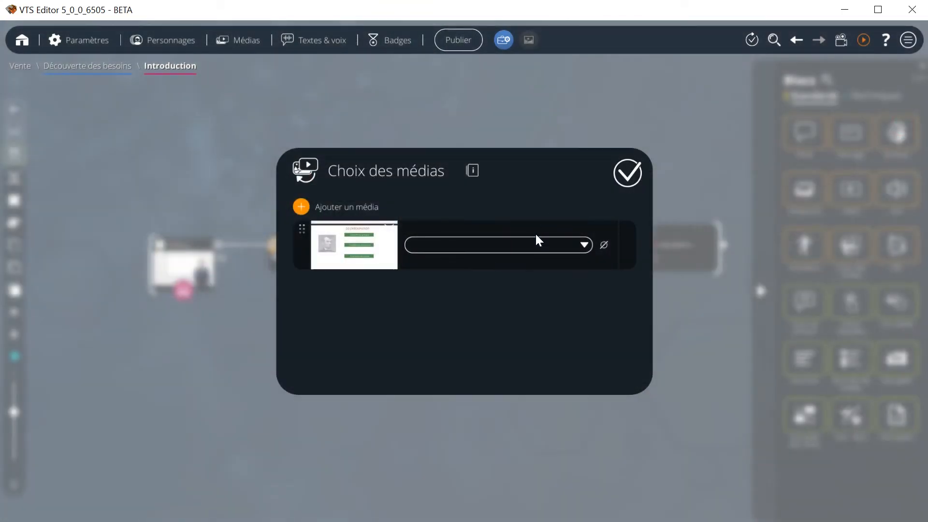
pyautogui.click(530, 244)
pyautogui.click(463, 275)
pyautogui.click(628, 173)
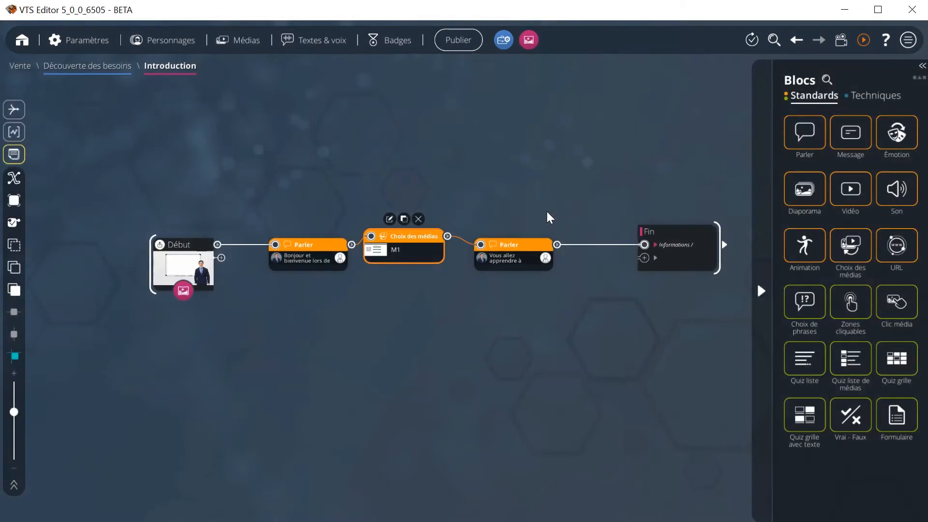
pyautogui.click(860, 40)
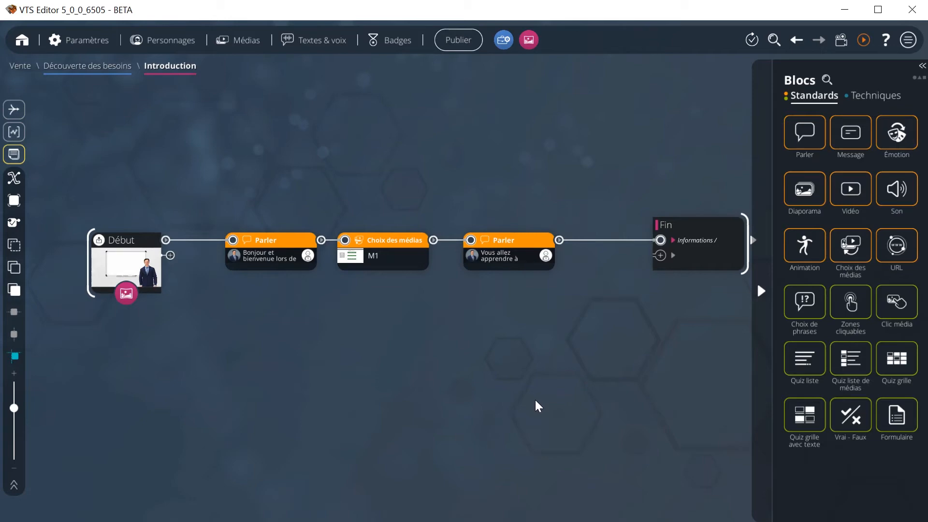
# - Open the "Informations / questions" scene and place Personnage 1 in its central character slot
pyautogui.click(99, 66)
pyautogui.click(387, 283)
pyautogui.doubleClick(387, 283)
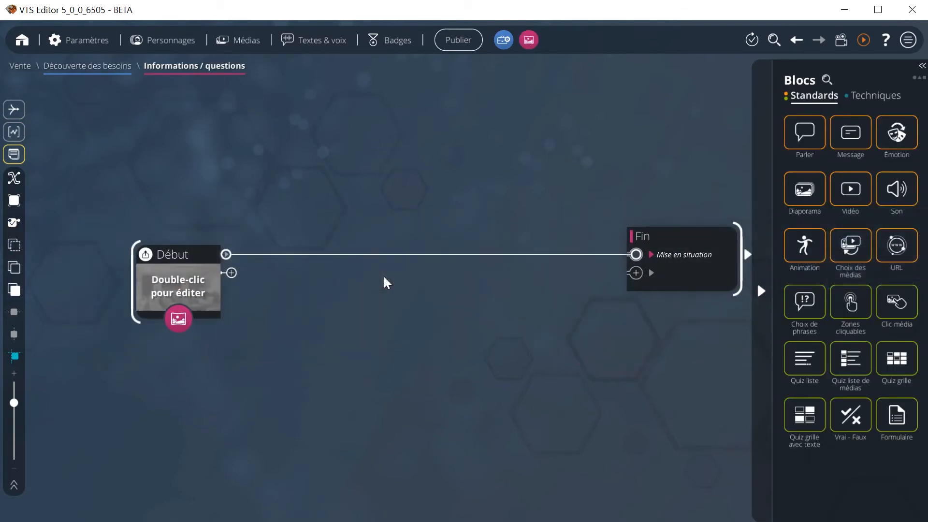
pyautogui.doubleClick(172, 264)
pyautogui.click(410, 357)
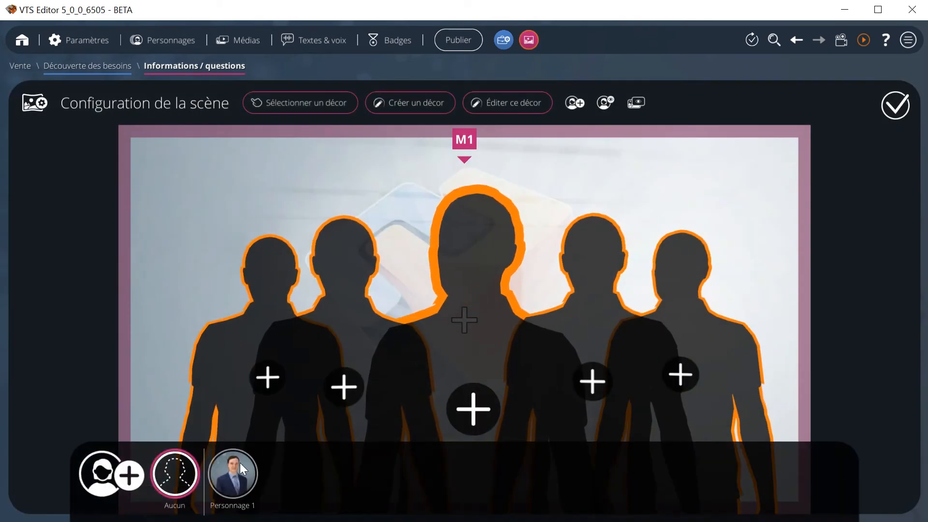
pyautogui.click(231, 469)
# - Search the décor library for "ta" and set the scene's décor to Tableau blanc
pyautogui.click(311, 97)
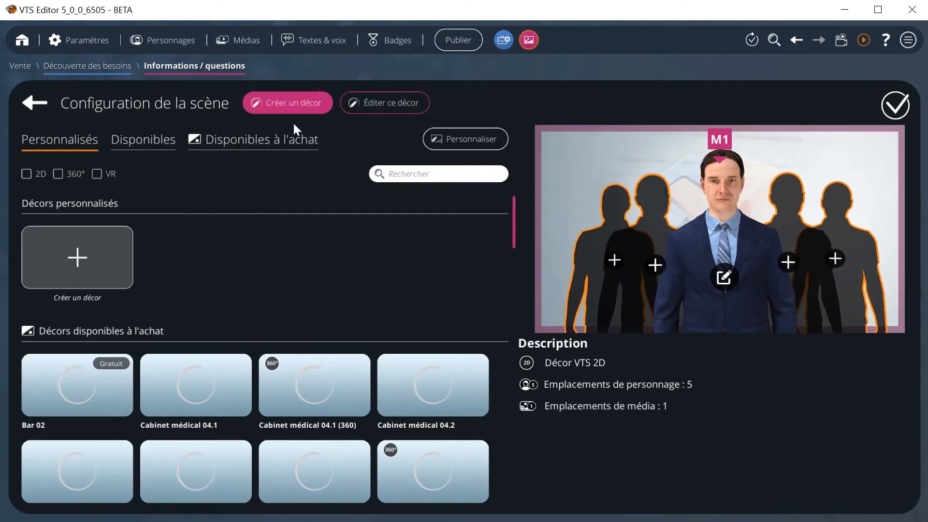
pyautogui.click(387, 174)
pyautogui.write('ta')
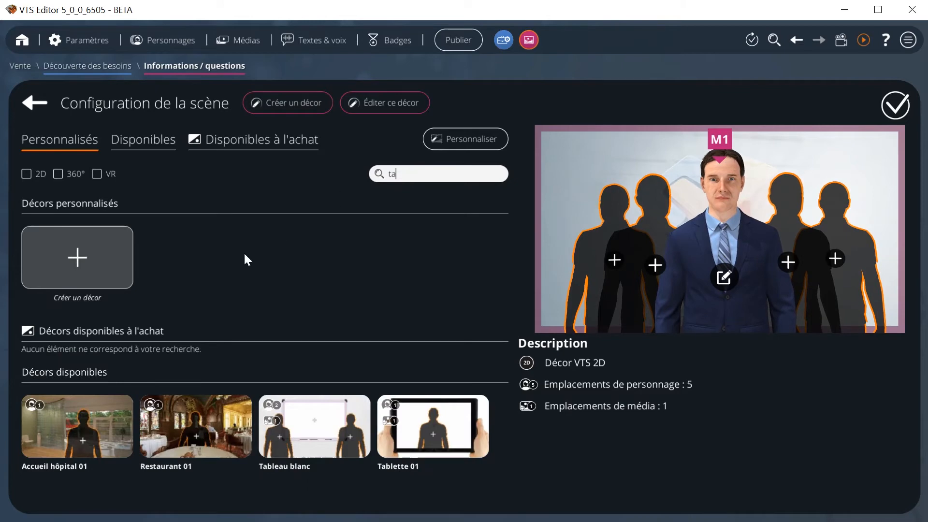
pyautogui.click(304, 418)
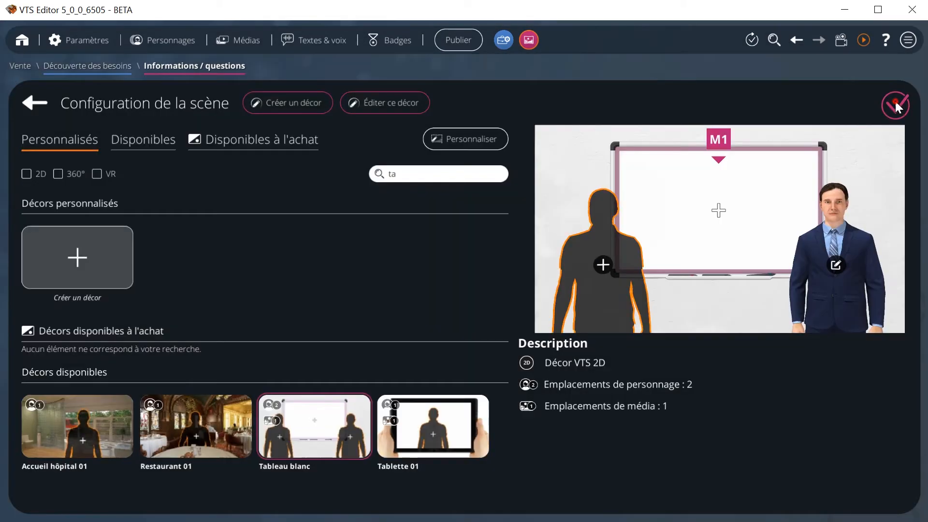
pyautogui.click(895, 102)
pyautogui.click(894, 103)
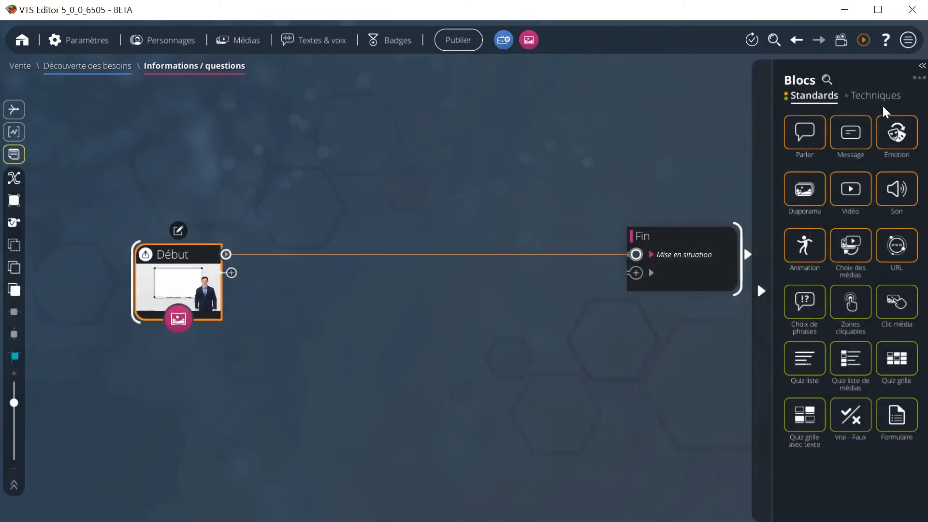
# - Insert a Diaporama block between the Début block and the Fin block's Mise en situation entry
pyautogui.moveTo(817, 136); pyautogui.dragTo(374, 253)
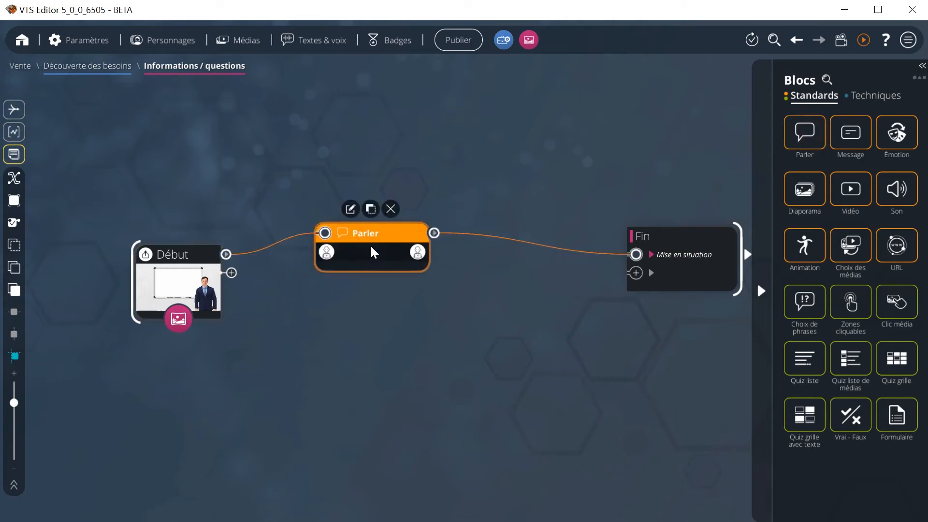
pyautogui.click(391, 209)
pyautogui.moveTo(815, 206)
pyautogui.mouseDown()
pyautogui.moveTo(472, 219)
pyautogui.moveTo(314, 263)
pyautogui.moveTo(237, 252)
pyautogui.moveTo(313, 222)
pyautogui.mouseUp()
pyautogui.moveTo(394, 222); pyautogui.dragTo(657, 253)
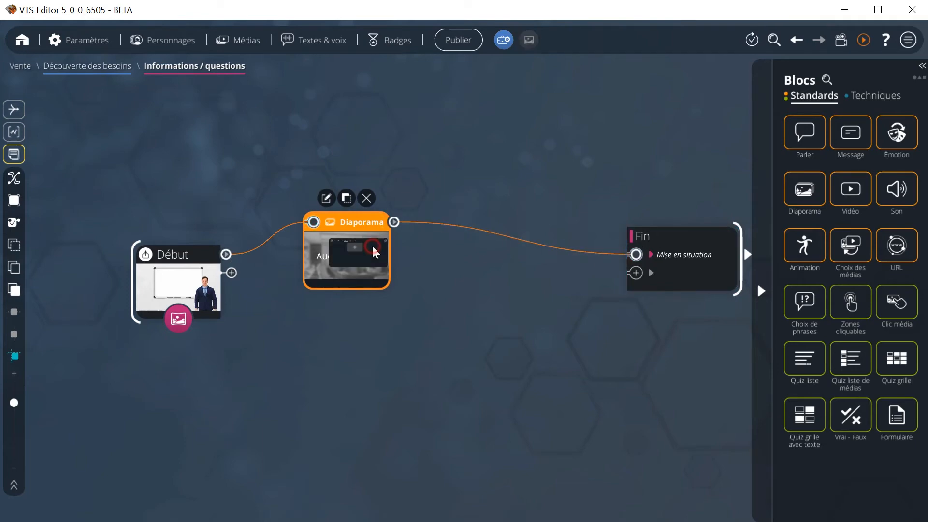
# - Fill the Diaporama block with three slides showing the Appareil, Diapositive2 and Diapositive3 images
pyautogui.doubleClick(373, 246)
pyautogui.click(246, 231)
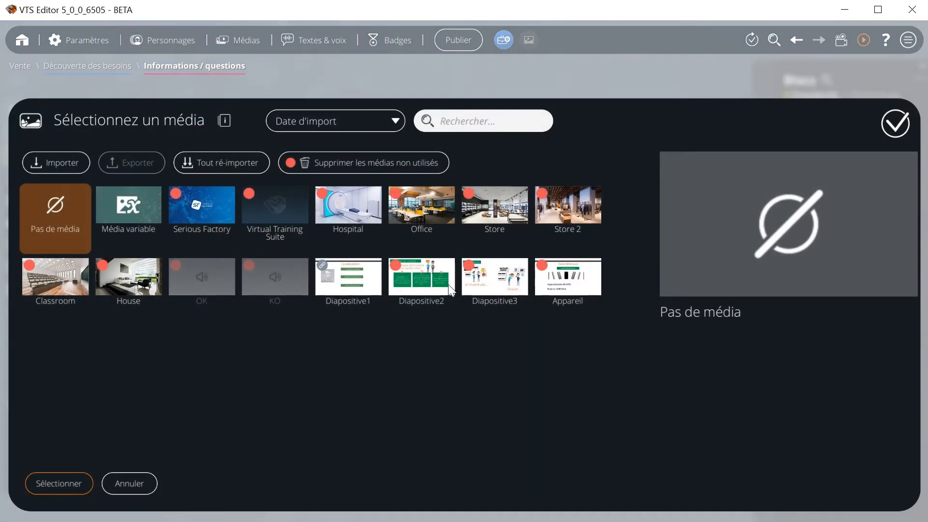
pyautogui.doubleClick(568, 282)
pyautogui.click(437, 210)
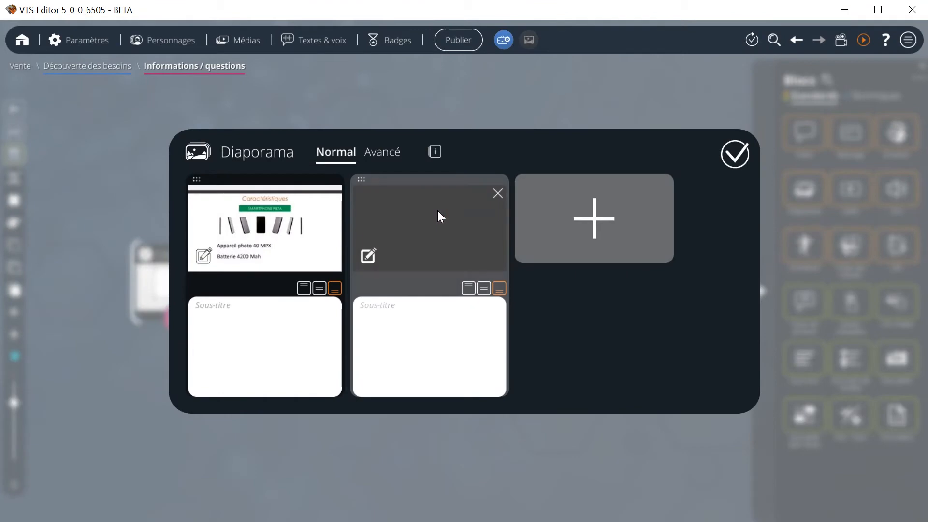
pyautogui.click(437, 210)
pyautogui.doubleClick(427, 265)
pyautogui.click(534, 233)
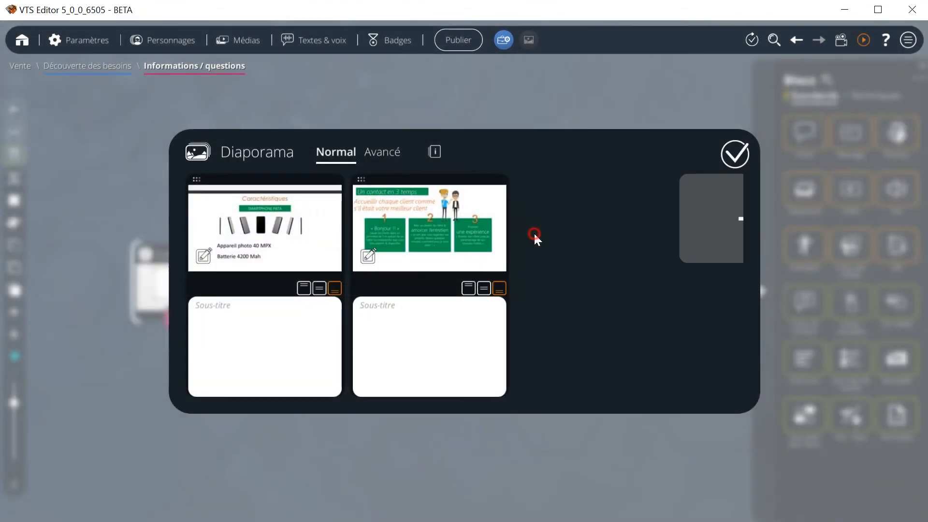
pyautogui.click(531, 257)
pyautogui.doubleClick(491, 275)
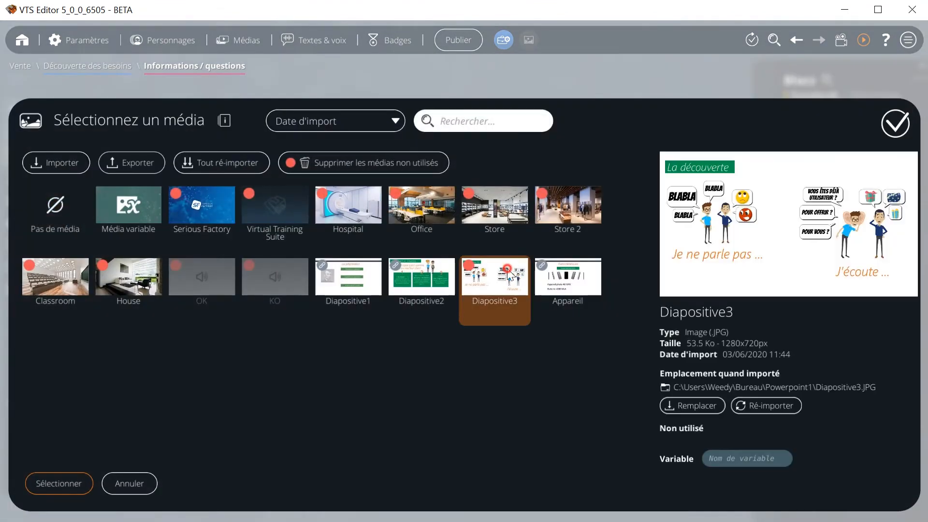
pyautogui.click(735, 155)
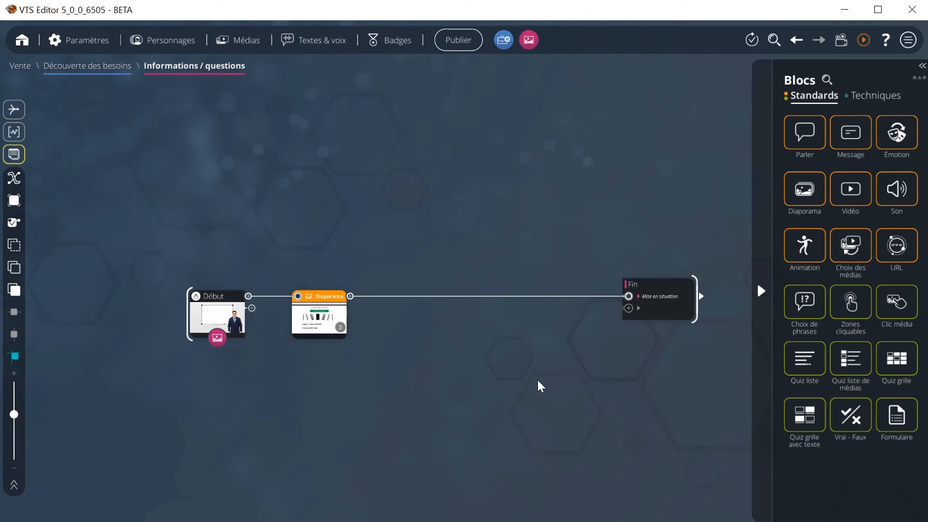
# - Insert a Quiz liste block after the Diaporama, asking "En photo, sur le P87A, je possède :" with choices 20 Mpx and 40 Mpx
pyautogui.moveTo(790, 360); pyautogui.dragTo(442, 301)
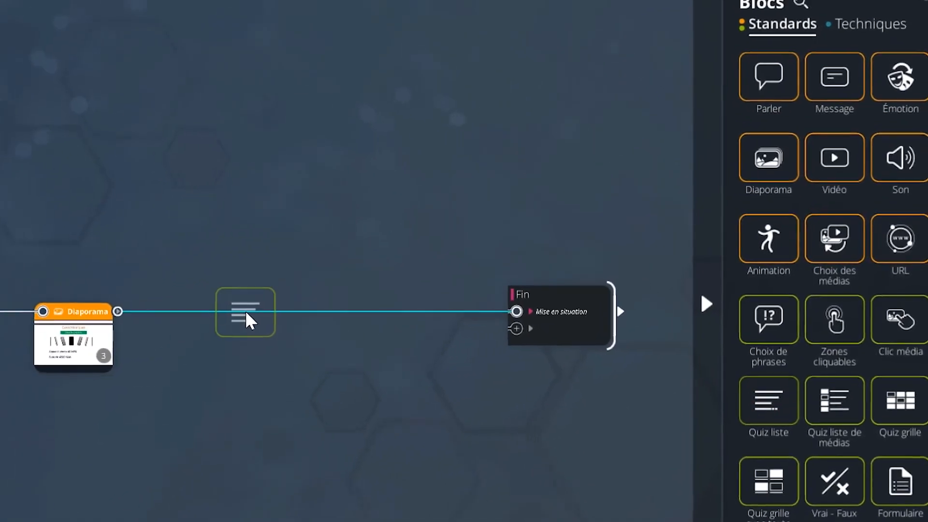
pyautogui.moveTo(249, 320); pyautogui.dragTo(249, 320)
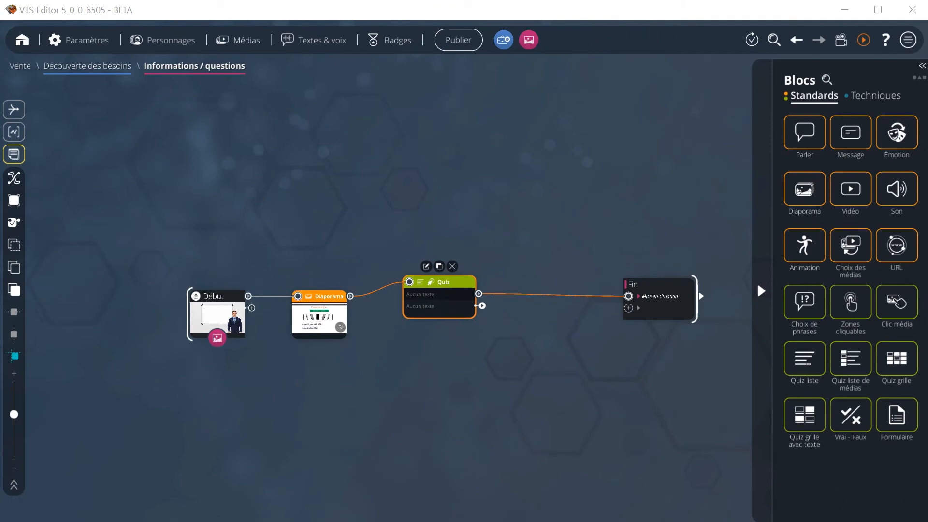
pyautogui.doubleClick(431, 310)
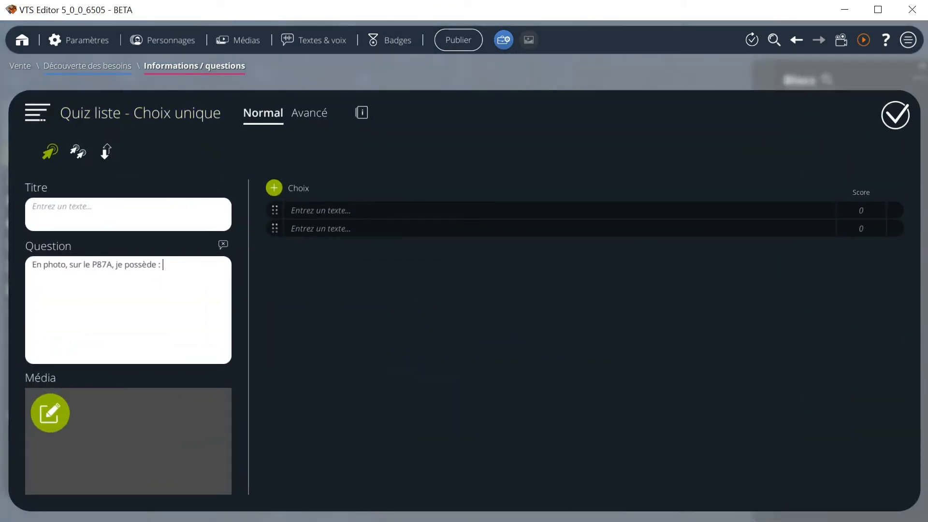
pyautogui.click(445, 213)
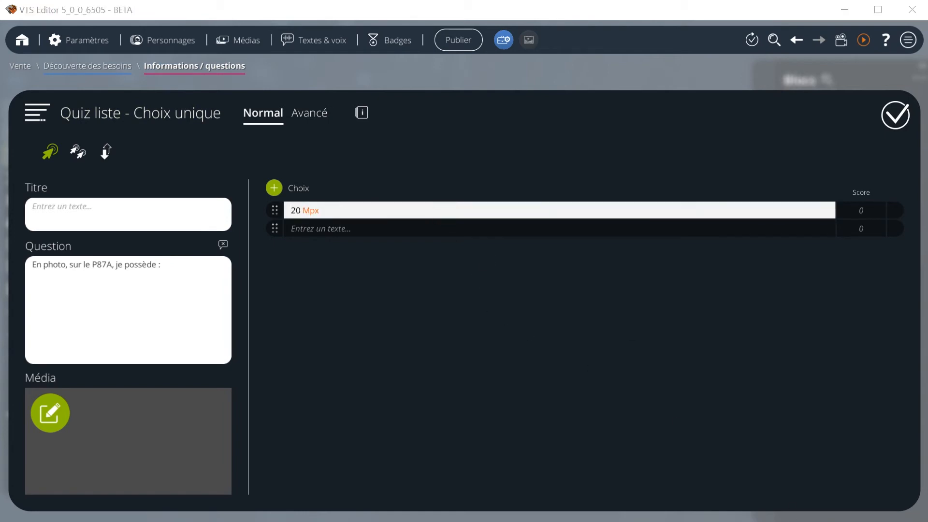
pyautogui.click(321, 228)
pyautogui.write('40 Mpx')
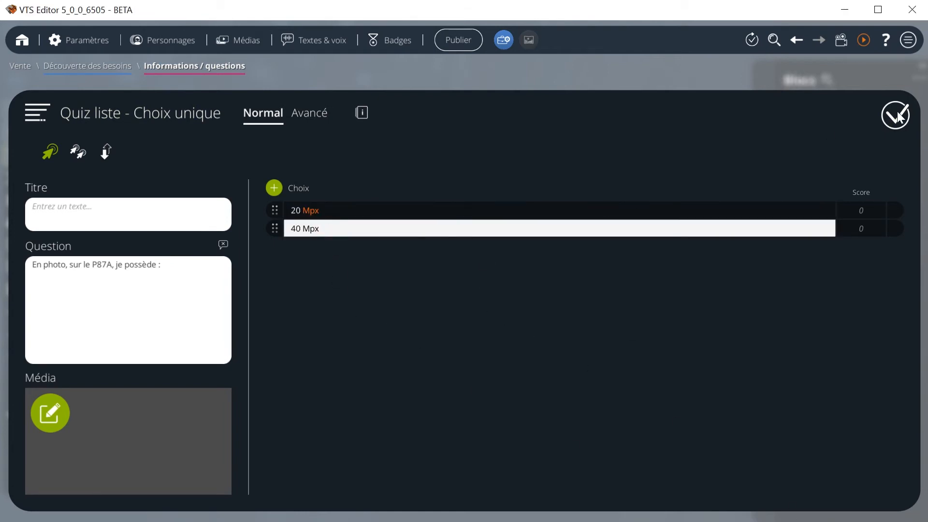
pyautogui.click(900, 115)
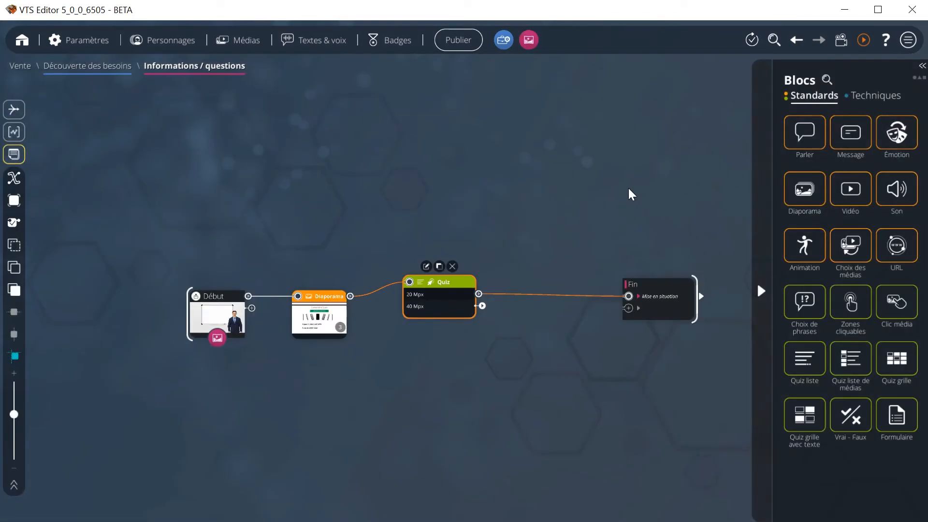
# - Add a Parler block after the 20 Mpx answer where Personnage 1 says "Ce n'est pas la bonne réponse ! Je vous laisse recommencer !" with Colère 2
pyautogui.moveTo(804, 130); pyautogui.dragTo(379, 237)
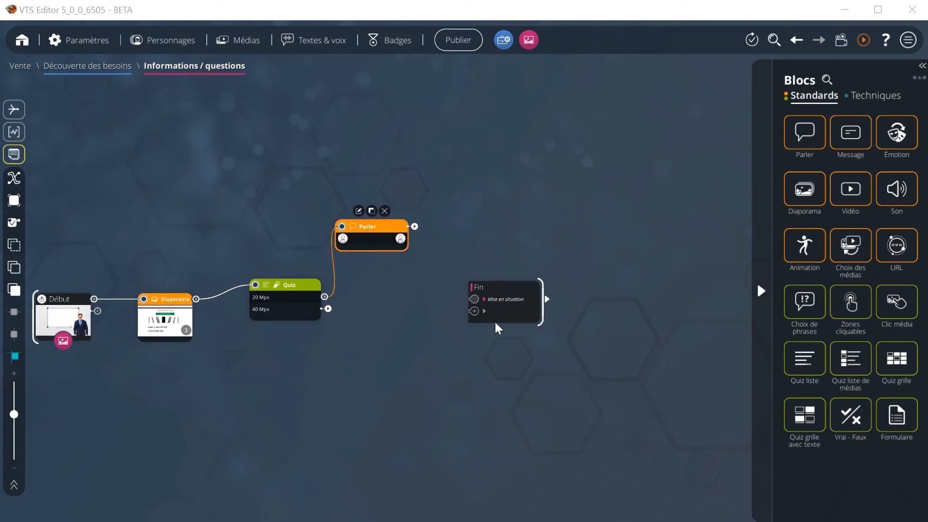
pyautogui.doubleClick(372, 248)
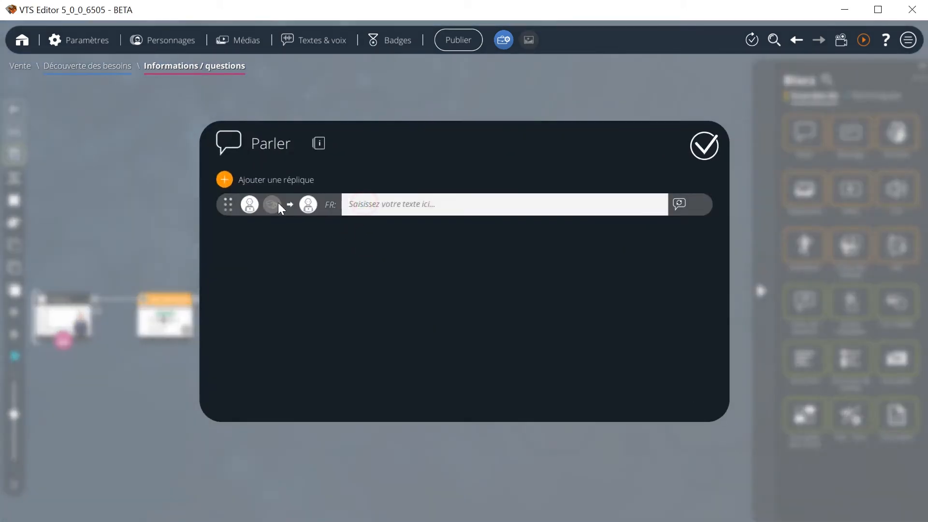
pyautogui.click(251, 202)
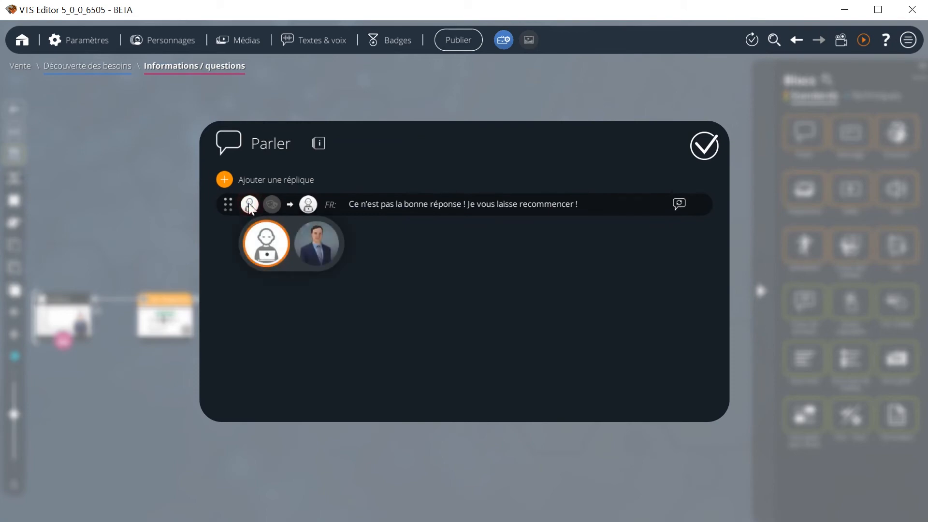
pyautogui.click(315, 246)
pyautogui.click(271, 204)
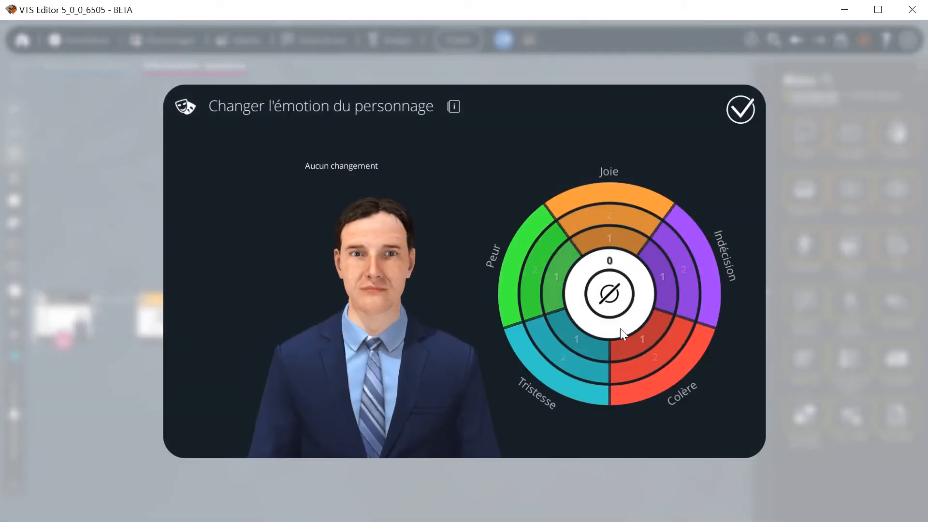
pyautogui.click(653, 356)
pyautogui.click(742, 113)
pyautogui.click(704, 143)
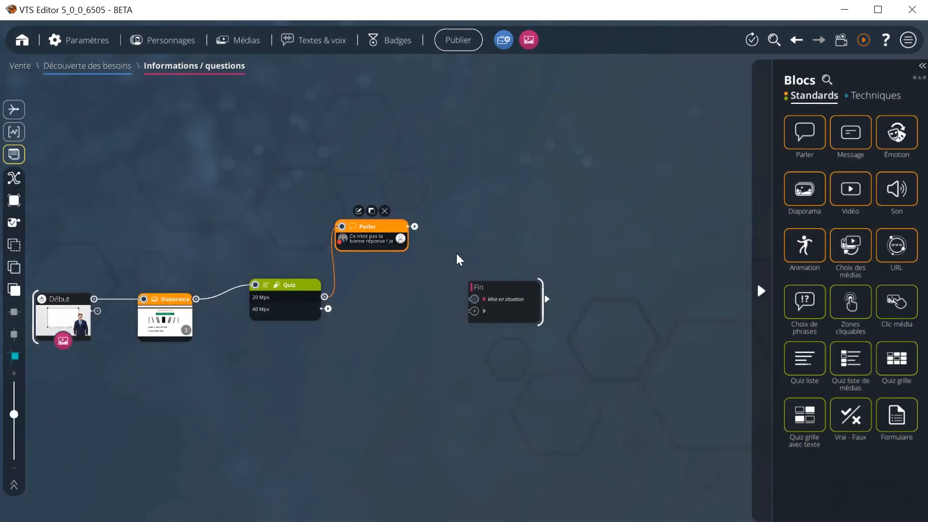
# - Loop the wrong-answer Parler block back to the Diaporama block and place it above the Quiz block
pyautogui.moveTo(415, 226); pyautogui.dragTo(141, 298)
pyautogui.moveTo(381, 236); pyautogui.dragTo(293, 219)
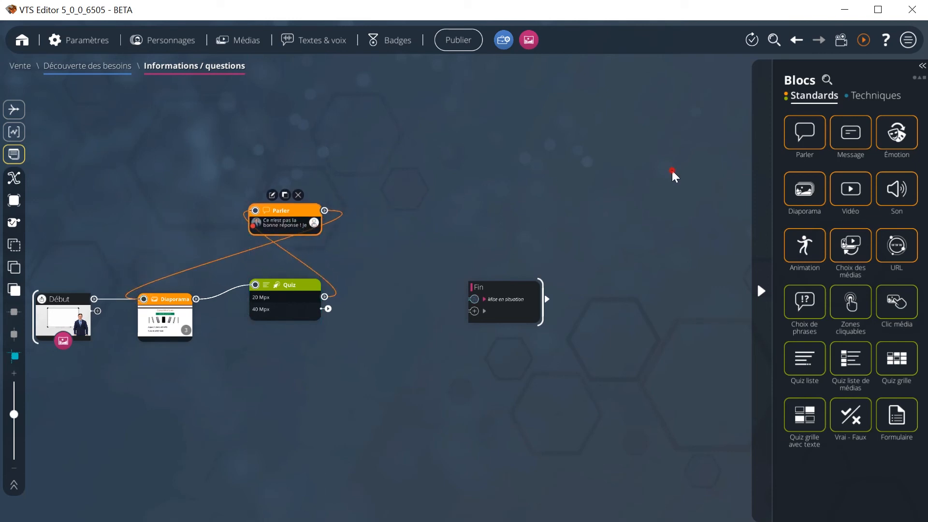
pyautogui.click(696, 176)
# - Add a second Parler block below the Quiz block and connect the 40 Mpx answer to it
pyautogui.moveTo(805, 131); pyautogui.dragTo(375, 384)
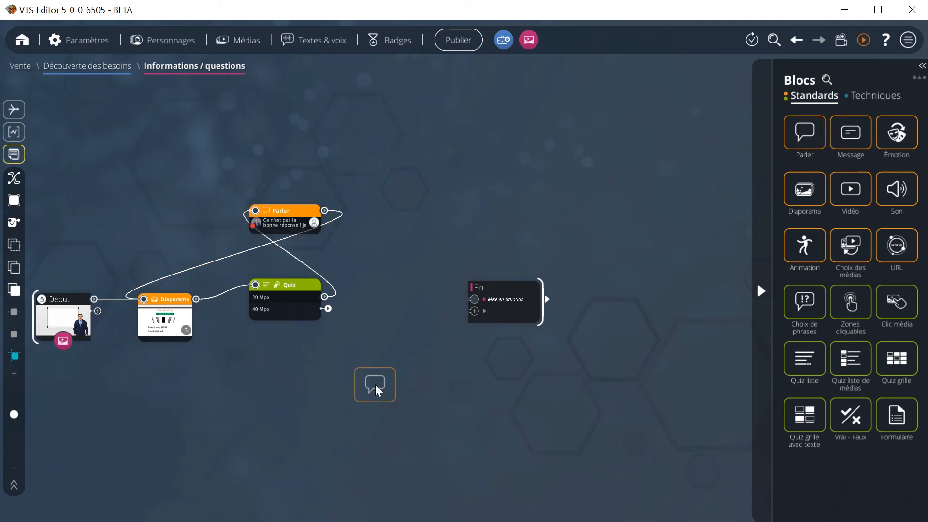
pyautogui.moveTo(378, 347); pyautogui.dragTo(377, 344)
pyautogui.moveTo(326, 310); pyautogui.dragTo(345, 341)
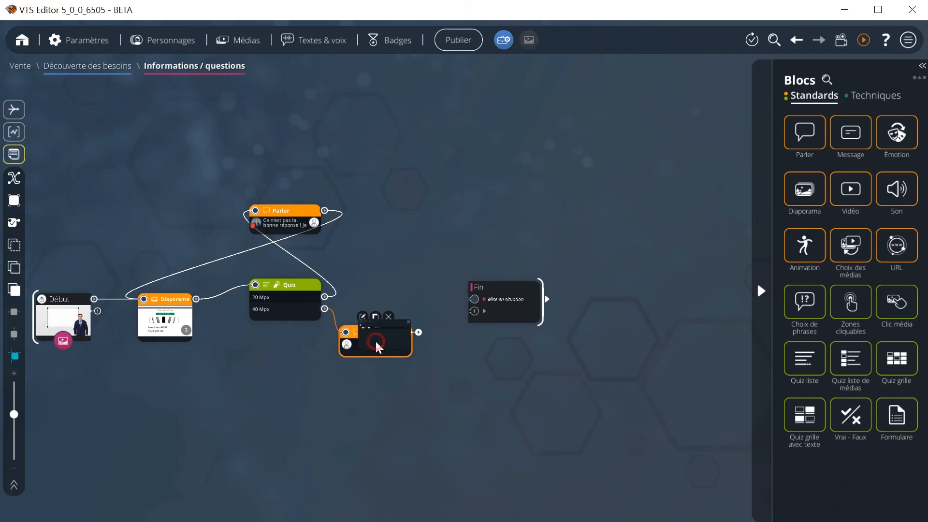
# - Make Personnage 1 say "C'est la bonne réponse ! Bravo ! Nous allons continuer" with Joie 2, and connect the block to Fin's Mise en situation entry
pyautogui.doubleClick(375, 340)
pyautogui.click(425, 205)
pyautogui.write("C'est la bonne réponse ! Bravo ! Nous allons continuer")
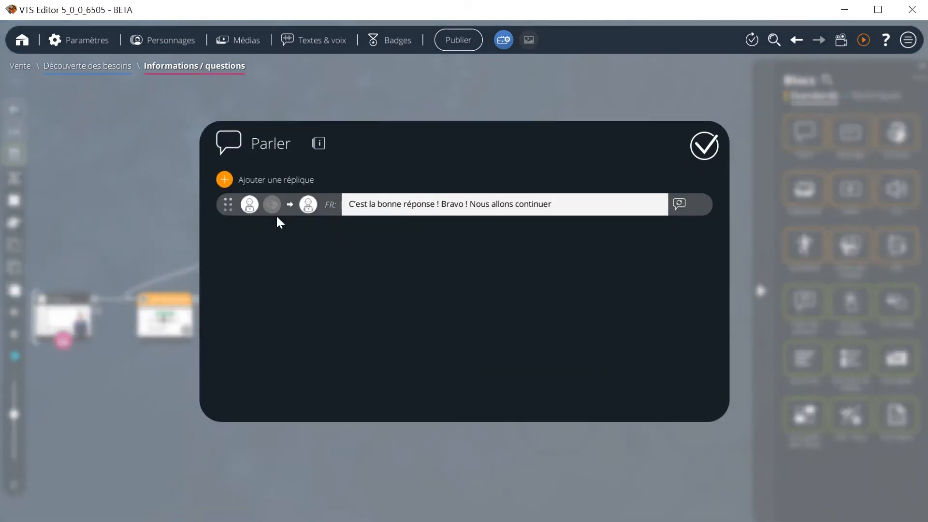
pyautogui.click(251, 203)
pyautogui.click(314, 243)
pyautogui.click(609, 213)
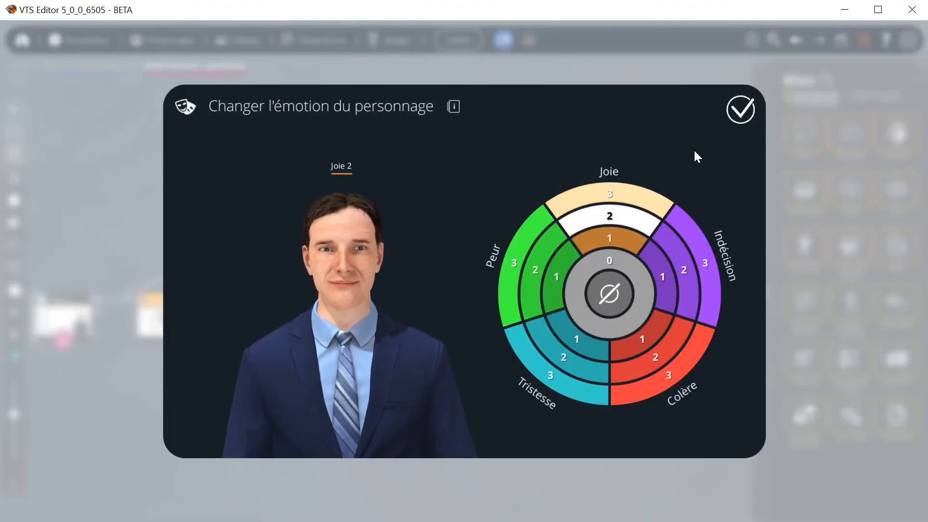
pyautogui.click(741, 109)
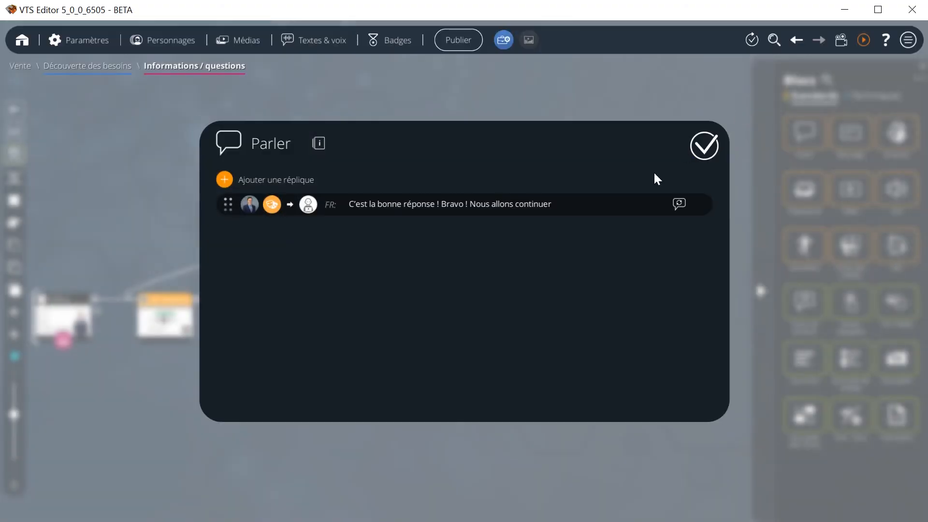
pyautogui.click(700, 150)
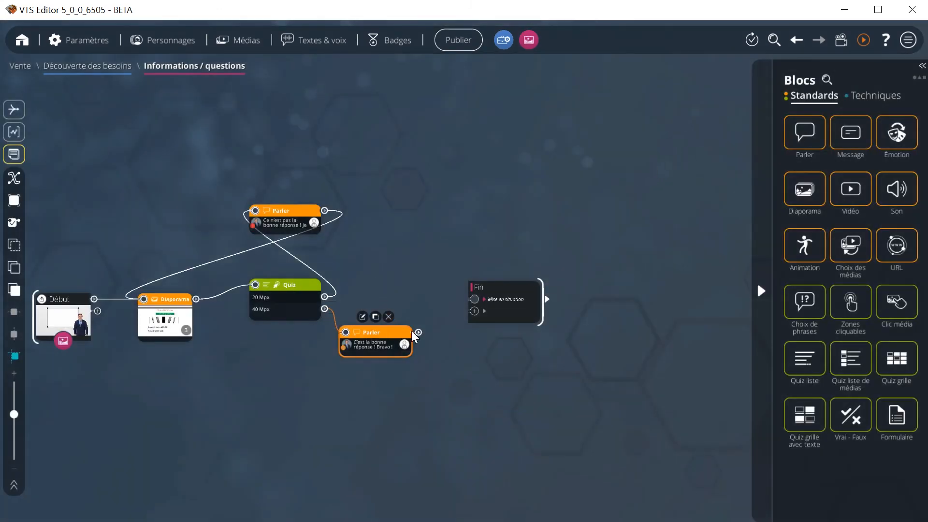
pyautogui.moveTo(417, 333); pyautogui.dragTo(474, 299)
pyautogui.scroll(2, 465, 307)
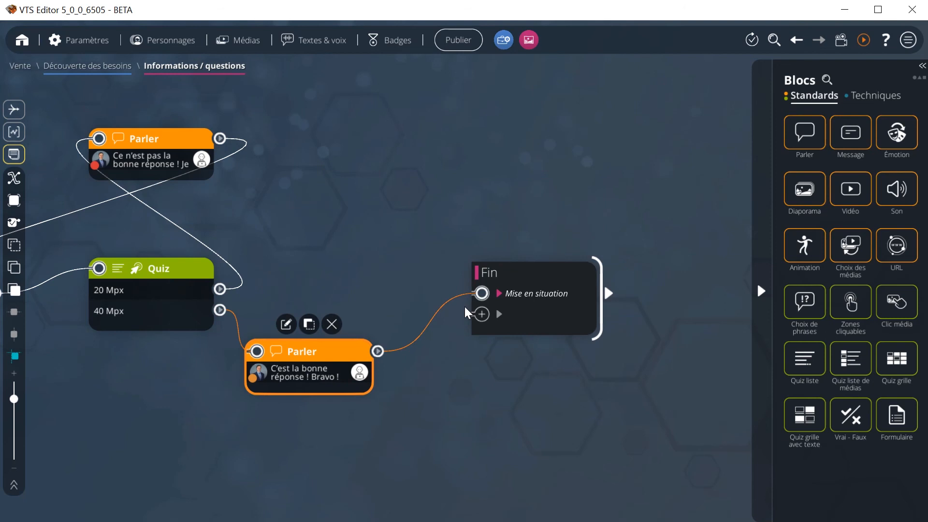